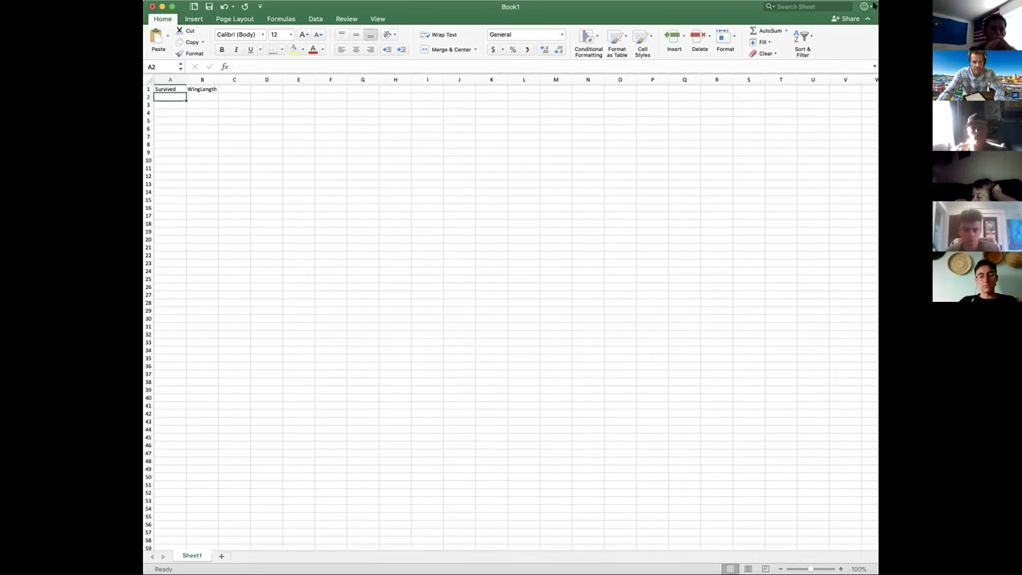
Add the header Male/Felmale in cell C1 and widen column C to fit it
left_click(202, 95)
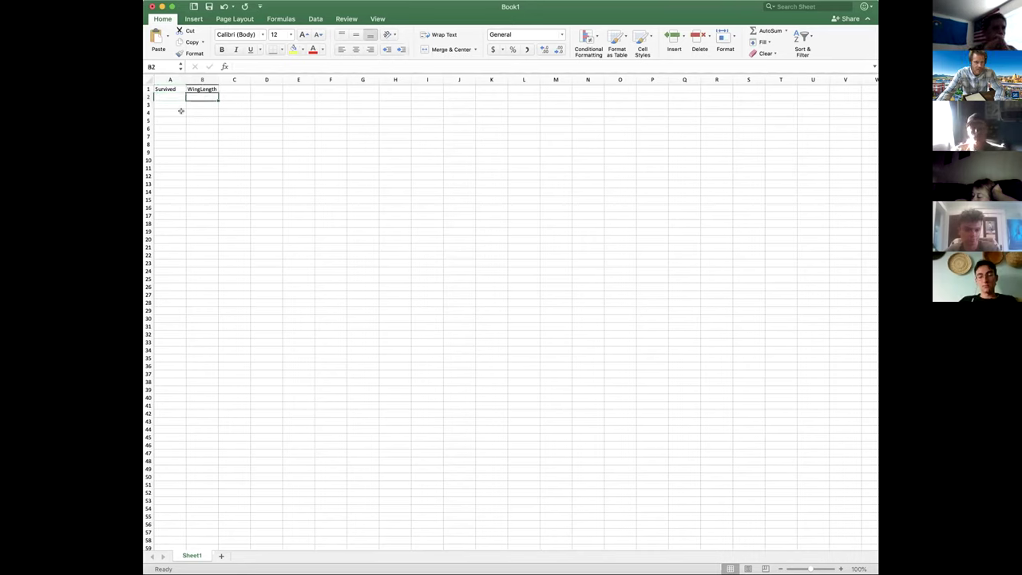
left_click(236, 88)
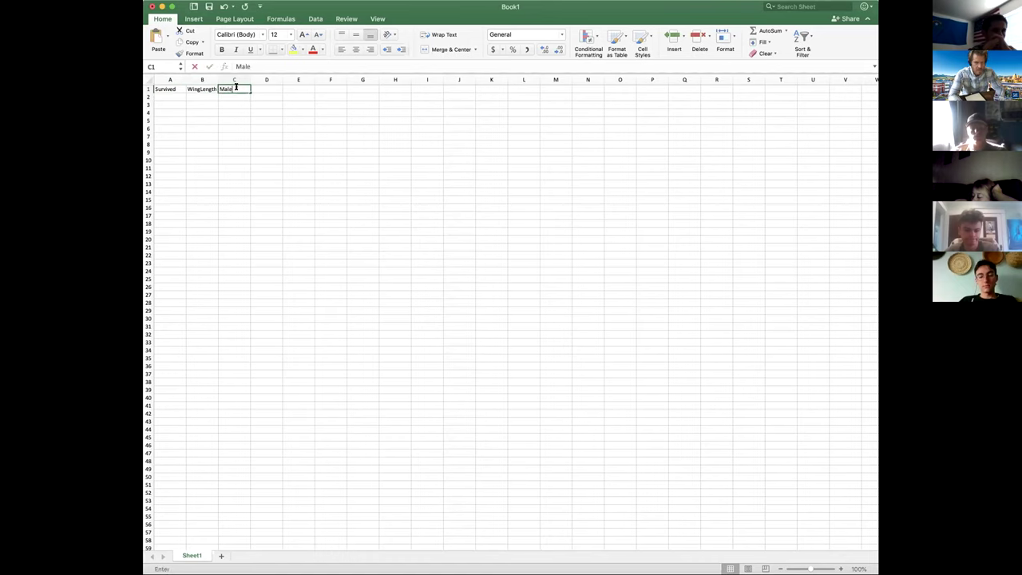
type("/Felmale")
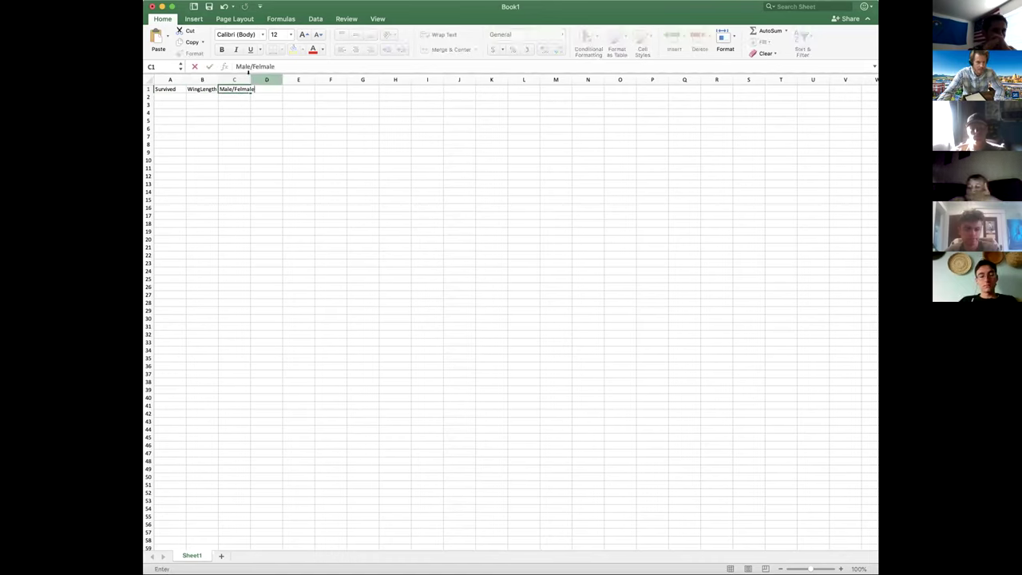
left_click(234, 79)
left_click_drag(251, 79, 298, 79)
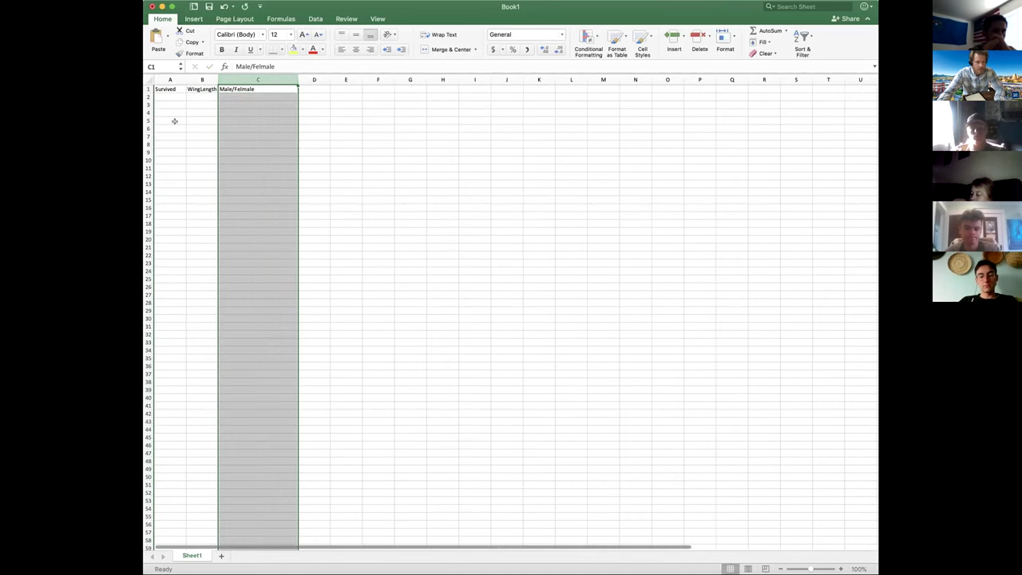
Fill Survived cells A2 to A13 with 1, 0, 1, 1, 1, 0, 0, 1, 0, 0, 1, 1
left_click(169, 94)
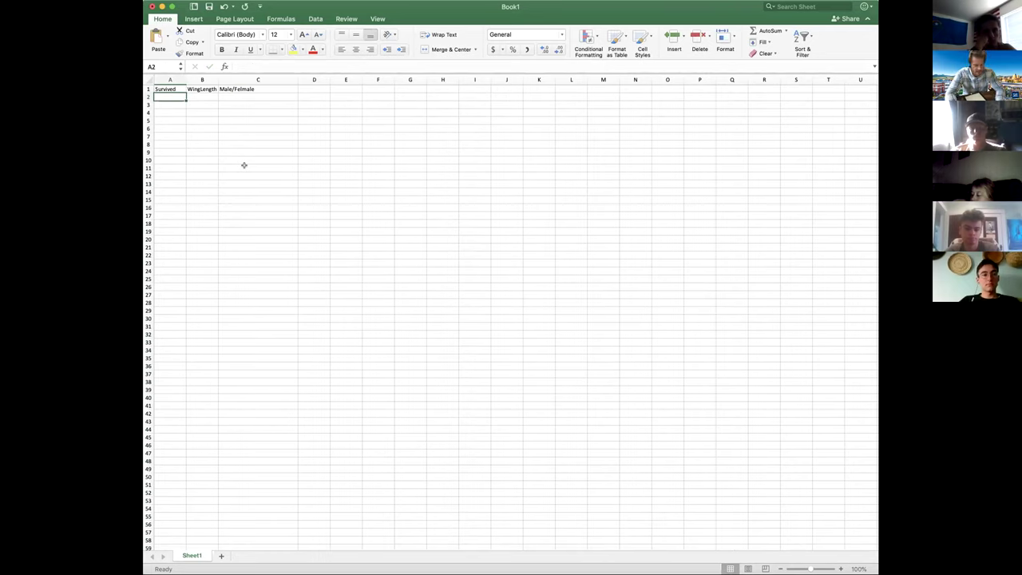
type("1")
key("Return")
key("Return")
type("1")
key("Return")
type("1")
key("Return")
type("1")
key("Return")
type("0")
key("Return")
type("0")
key("Return")
type("1")
key("Return")
type("0")
key("Return")
type("0")
key("Return")
type("1")
key("Return")
type("1")
key("Return")
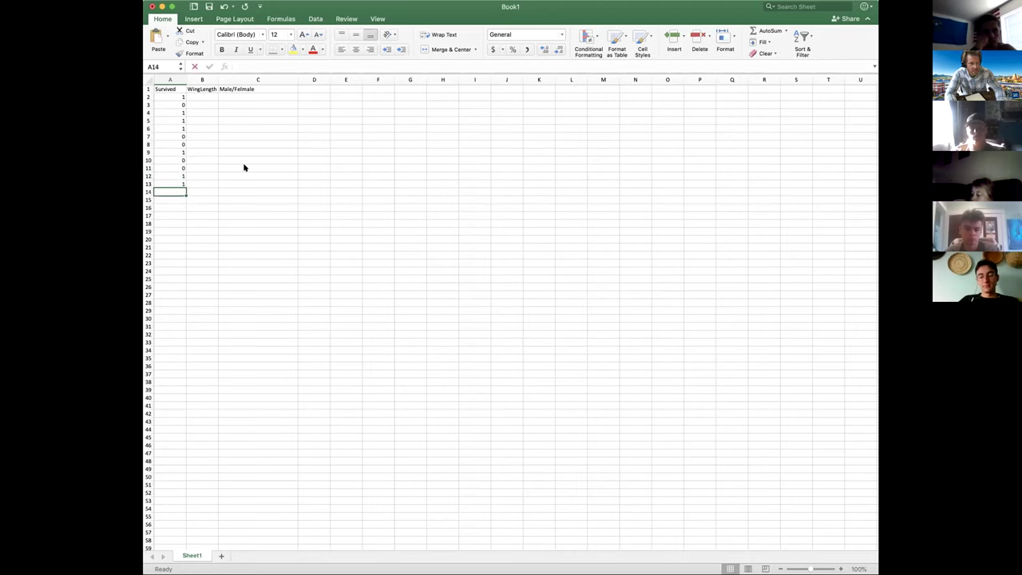
Continue the Survived column in A14 to A21 with 1, 1, 1, 1, 0, 1, 1, 0
type("1")
key("Return")
type("1")
key("Return")
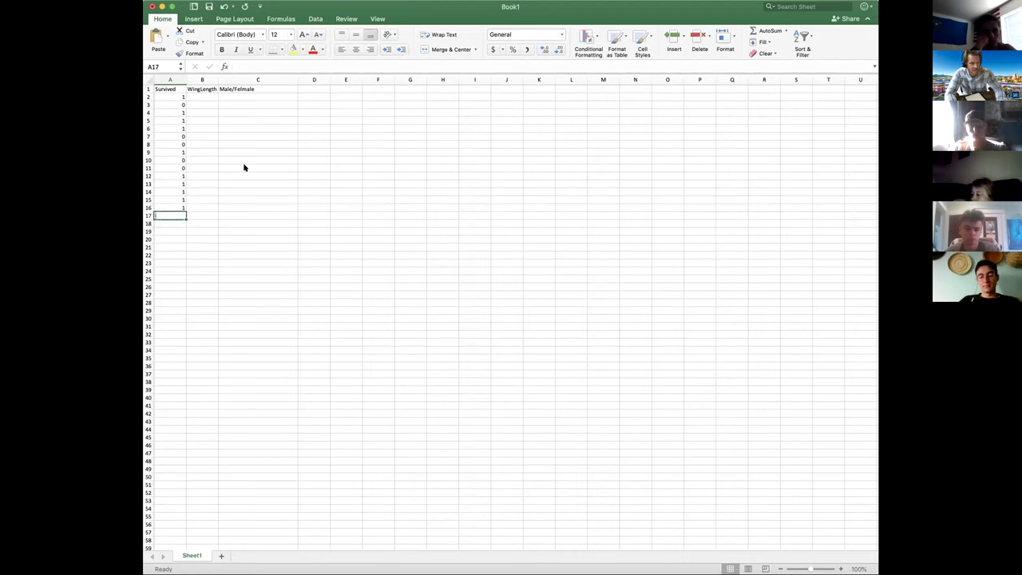
type("1")
key("Return")
type("0")
key("Return")
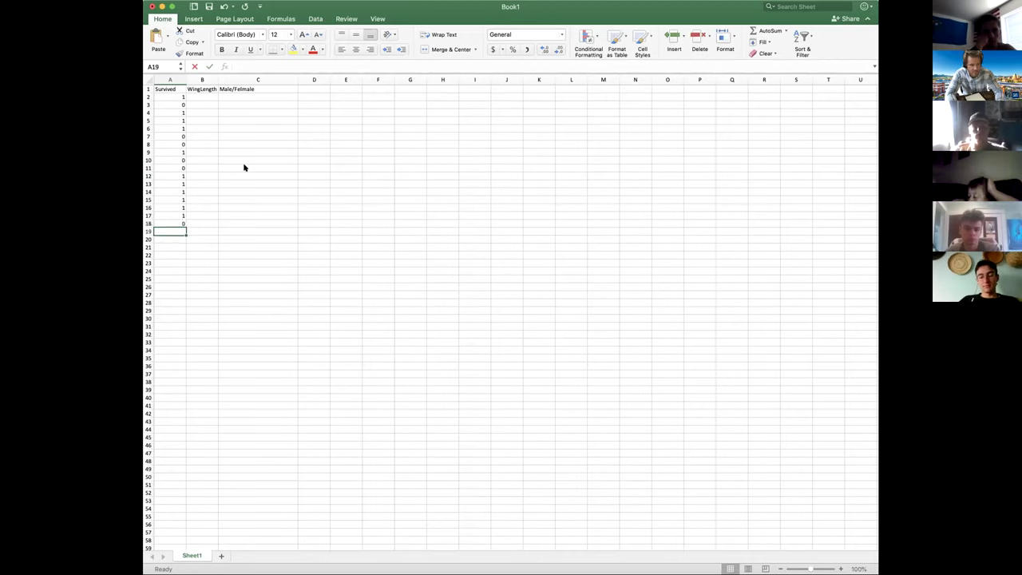
type("1")
key("Return")
type("1")
key("Return")
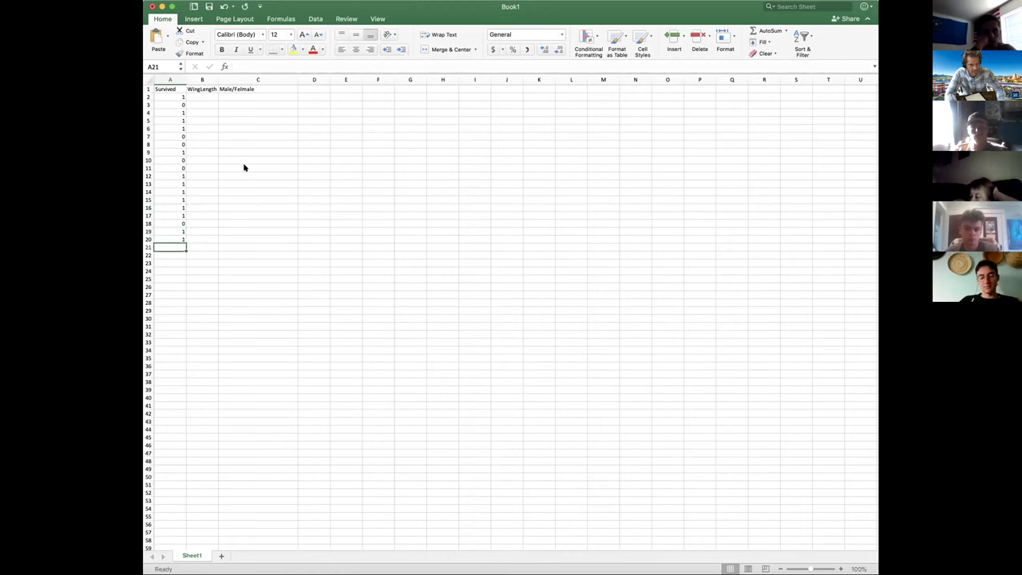
type("0")
key("Return")
Fill WingLength cells B2 to B11 with 54, 76, 45, 65, 75, 46, 87, 87, 66, 54
key("Right")
key("Up")
key("Up")
key("Up")
key("Up")
key("Up")
key("Up")
key("Up")
key("Up")
key("Up")
key("Up")
key("Up")
key("Up")
key("Up")
key("Up")
key("Up")
key("Up")
key("Up")
key("Up")
key("Up")
key("Up")
key("Left")
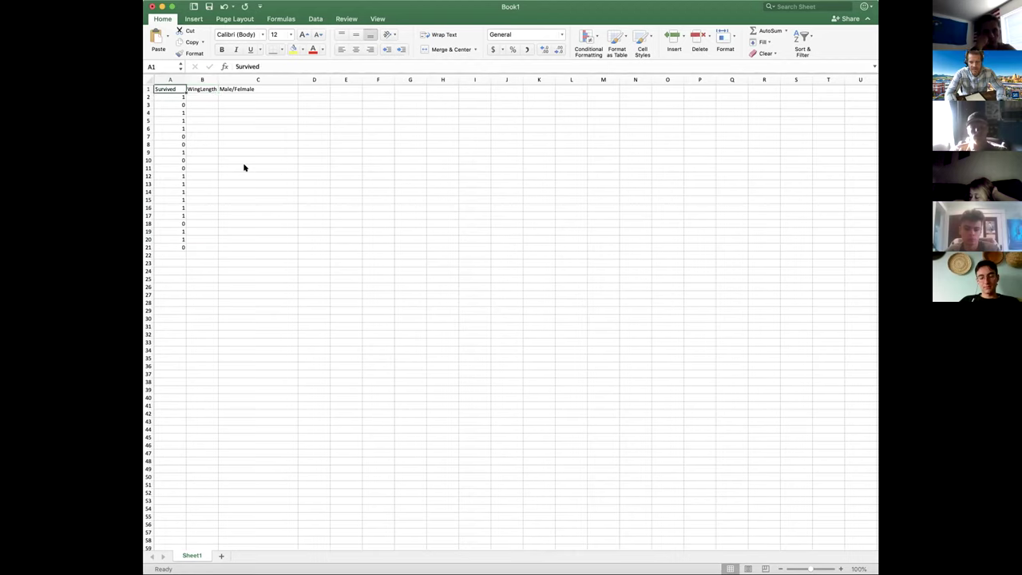
key("Right")
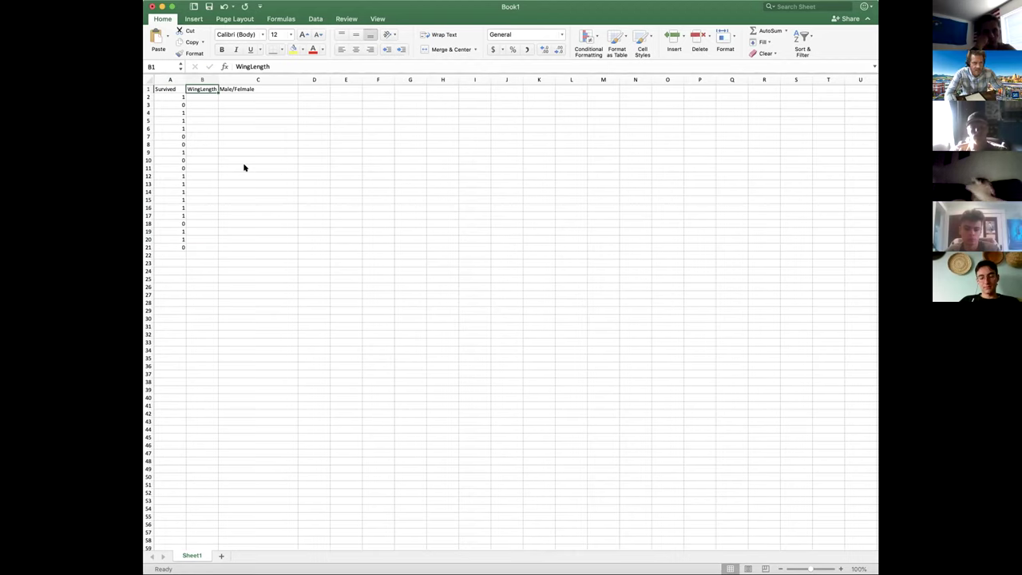
key("Down")
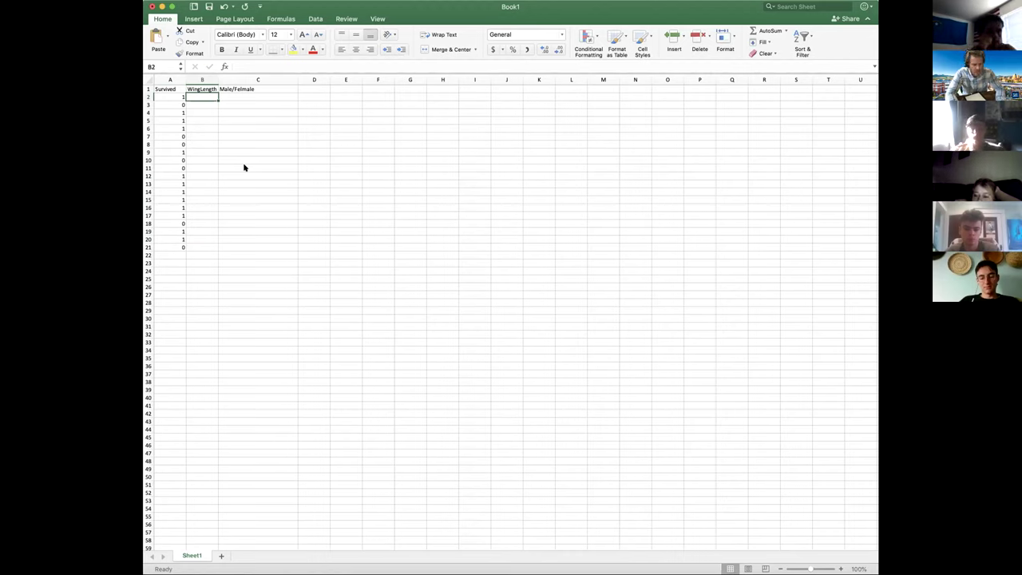
key("Return")
type("76")
key("Return")
type("45")
key("Return")
type("65")
key("Return")
type("75")
key("Return")
type("46")
key("Return")
type("87")
key("Return")
type("87")
key("Return")
type("66")
key("Return")
type("54")
key("Return")
Continue the WingLength column in B12 to B21 with 76, 43, 87, 65, 45, 68, 98, 65, 34, 67
type("76")
key("Return")
type("43")
key("Return")
type("87")
key("Return")
type("65")
key("Return")
type("45")
key("Return")
type("68")
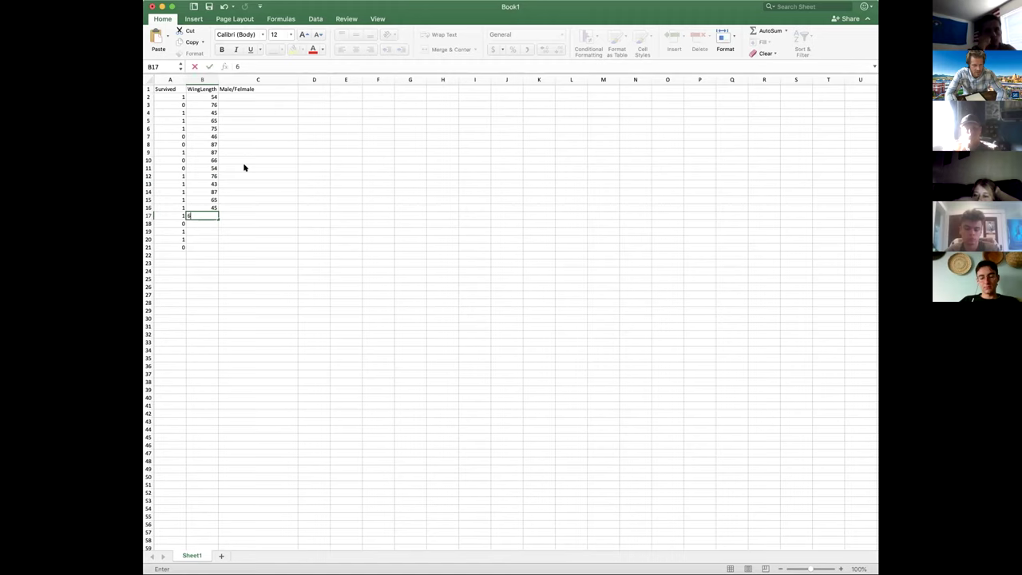
key("Return")
type("98")
key("Return")
type("65")
key("Return")
type("34")
key("Return")
type("67")
key("Right")
Fill the Male/Felmale column with 1 in cells C2 to C11 and 0 in cells C12 to C21
key("Right")
key("Up")
key("Up")
key("Up")
key("Up")
key("Up")
key("Up")
key("Up")
key("Up")
key("Up")
key("Up")
key("Up")
key("Up")
key("Up")
key("Up")
key("Up")
key("Up")
key("Up")
key("Up")
key("Up")
key("Left")
key("Left")
key("Right")
key("Right")
key("Left")
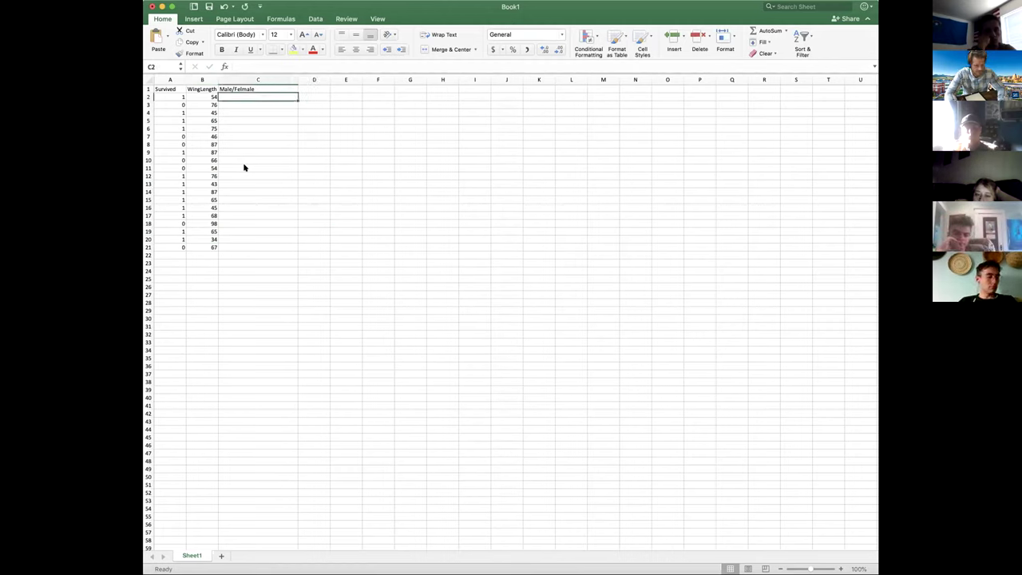
type("1 1 1 1 1")
key("Return")
type("1")
key("Return")
type("1")
key("Return")
type("1")
key("Return")
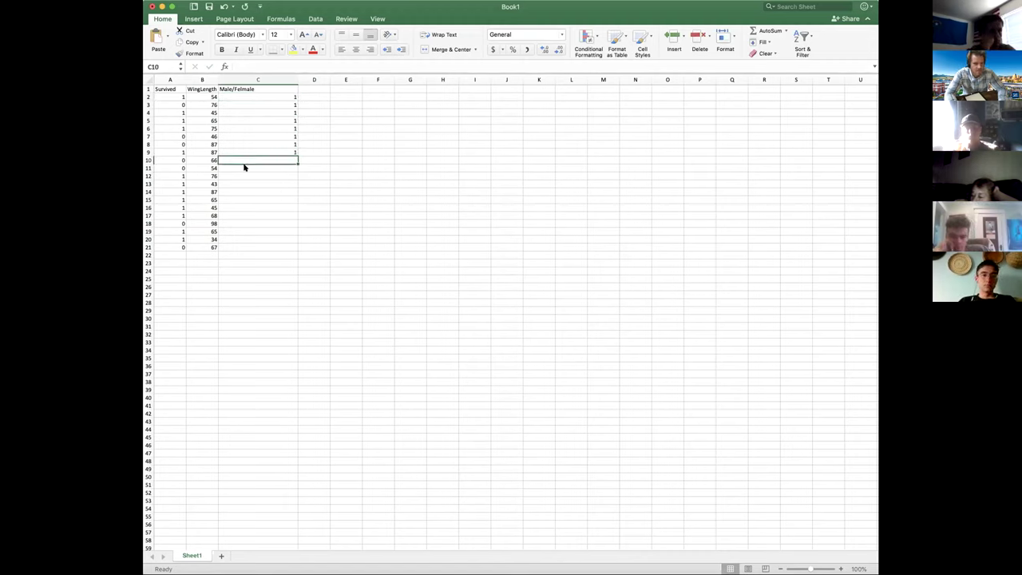
type("1 1 0 0 ")
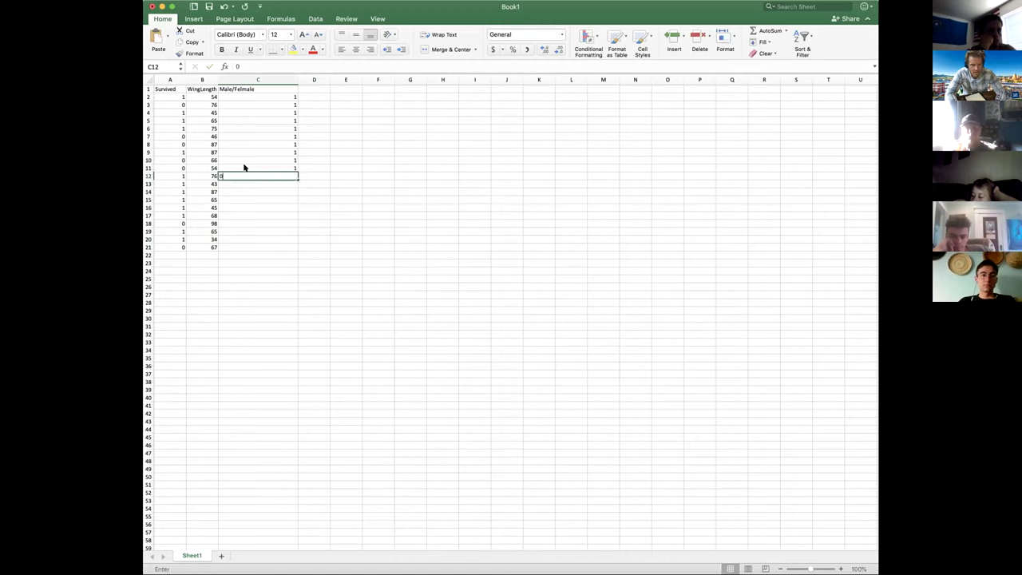
type("0 0 0 0 0 0")
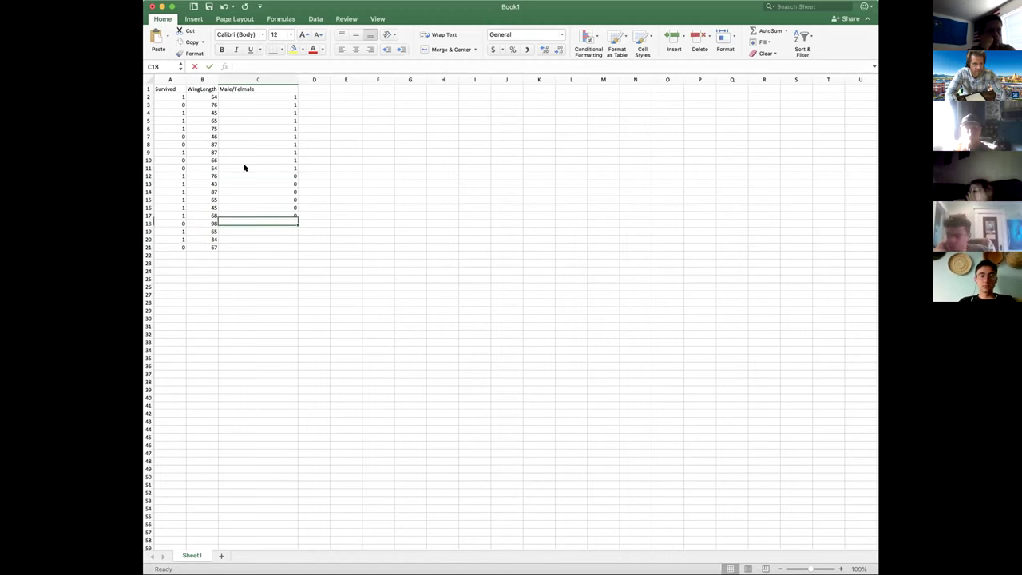
key("Return")
type("0")
key("Return")
type("0")
key("Return")
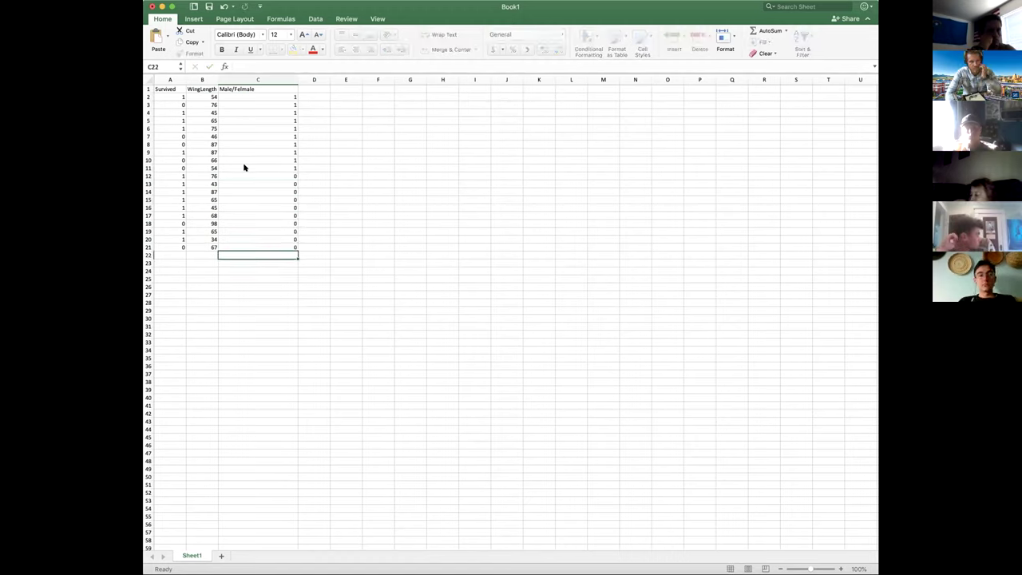
Return from the end of the data to the Male/Felmale header in cell C1
key("Up")
key("Up")
key("Up")
key("Up")
key("Up")
key("Up")
key("Up")
key("Up")
key("Up")
key("Up")
key("Up")
key("Up")
key("Up")
key("Up")
key("Up")
key("Up")
key("Up")
key("Up")
key("Up")
key("Up")
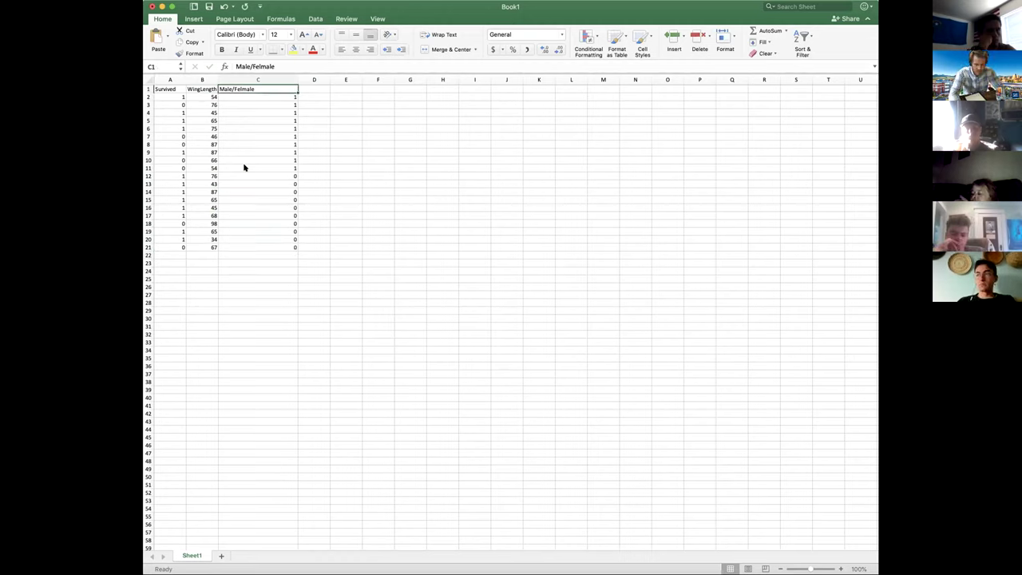
Enlarge the sheet view to 150% zoom
key("super+shift+equal")
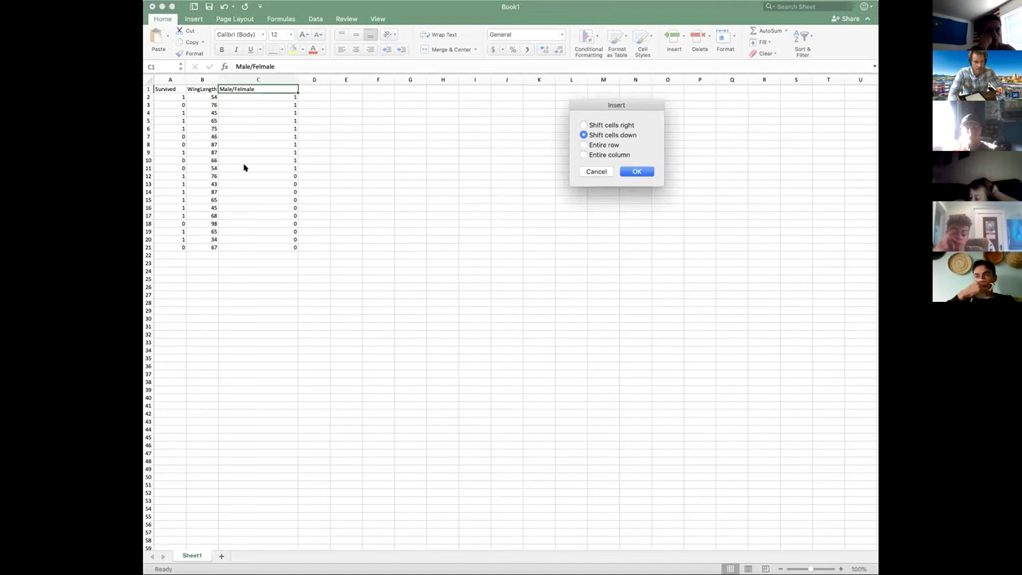
left_click(586, 169)
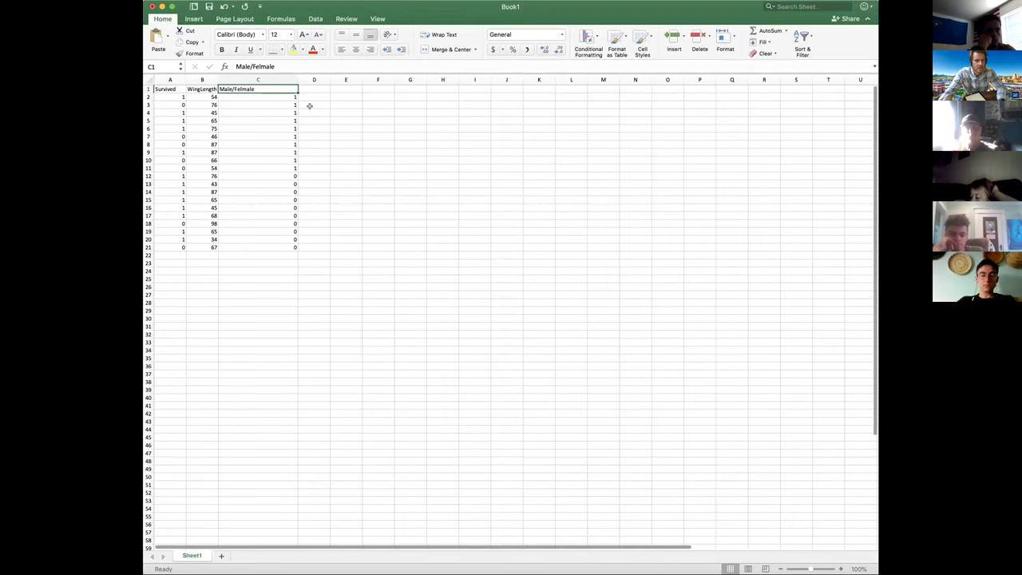
key("ctrl+super+f")
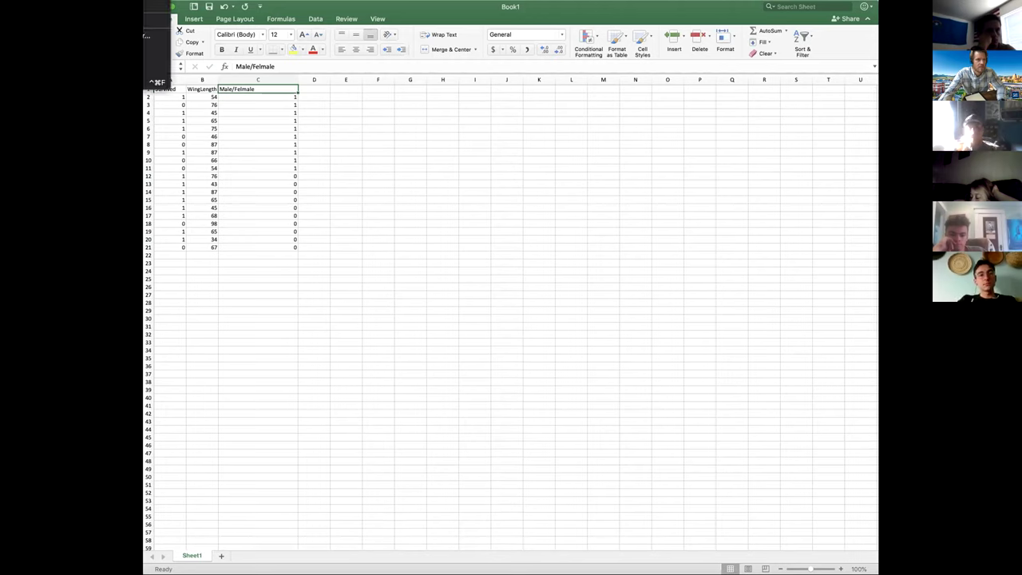
left_click(858, 568)
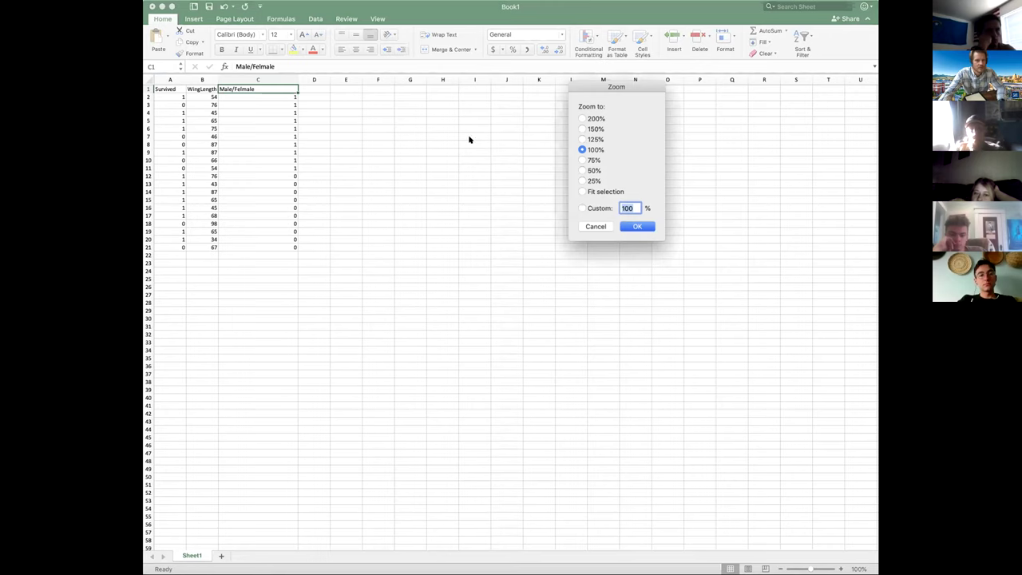
left_click(637, 226)
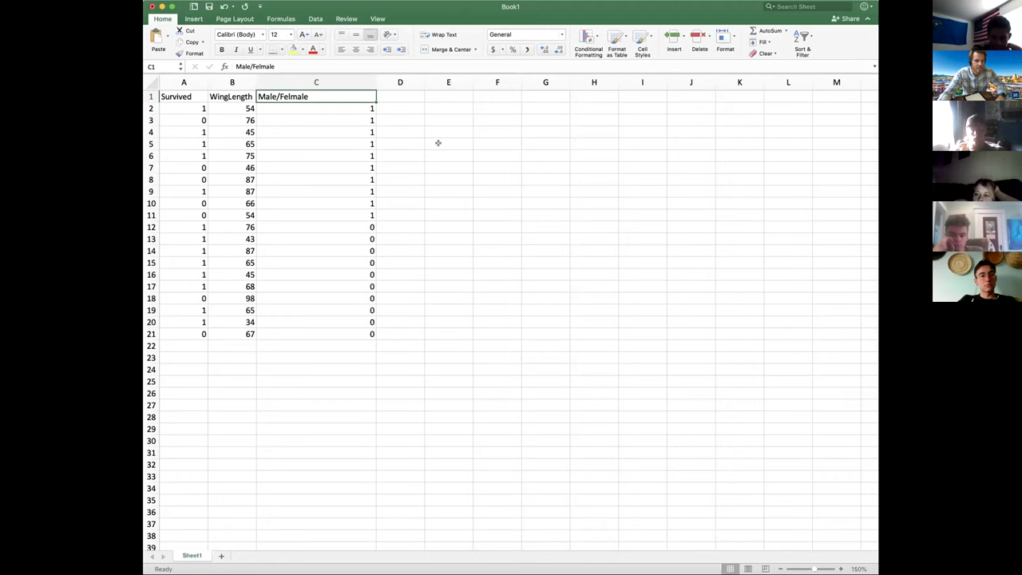
scroll(320, 160, "down", 1)
scroll(236, 142, "up", 1)
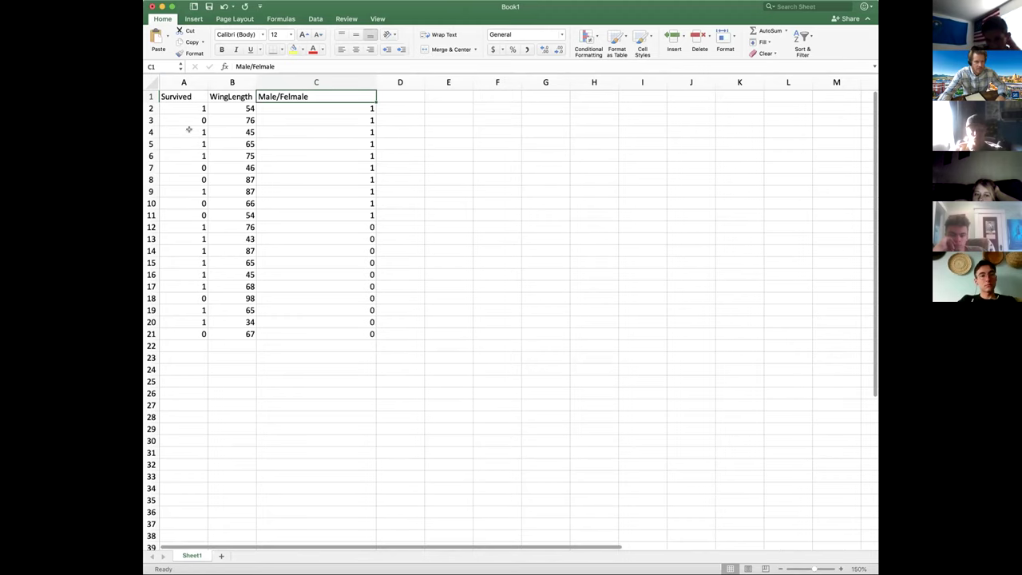
Mark the Survived column as the response variable by changing its header in A1 to "Survived (y)"
left_click_drag(189, 110, 193, 333)
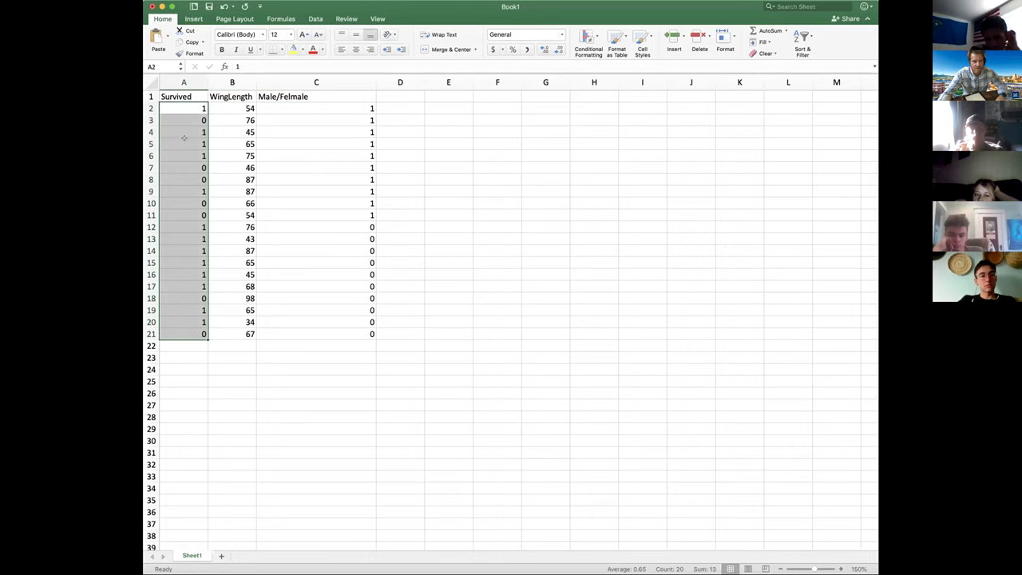
left_click(192, 94)
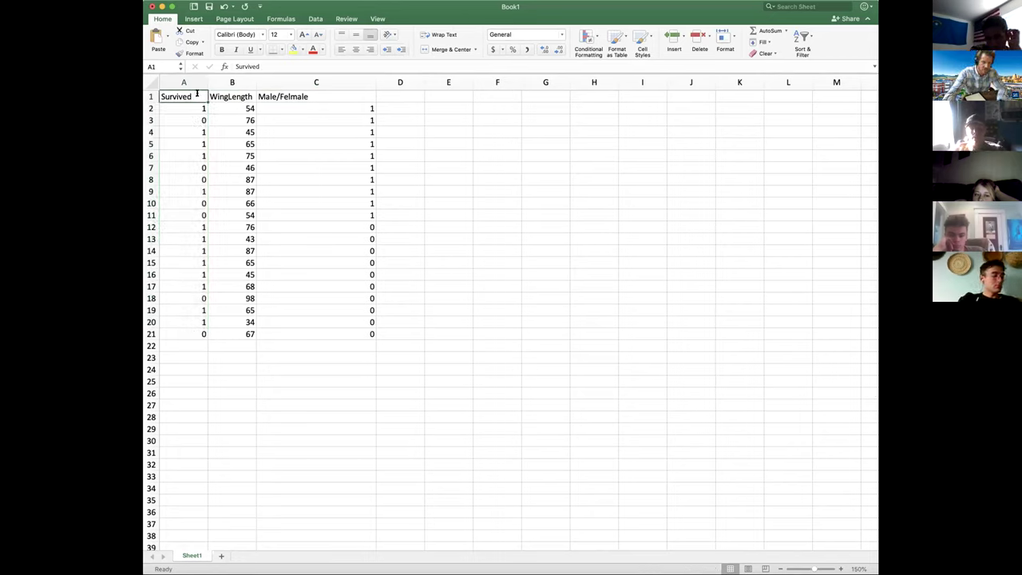
double_click(196, 94)
type("(y)")
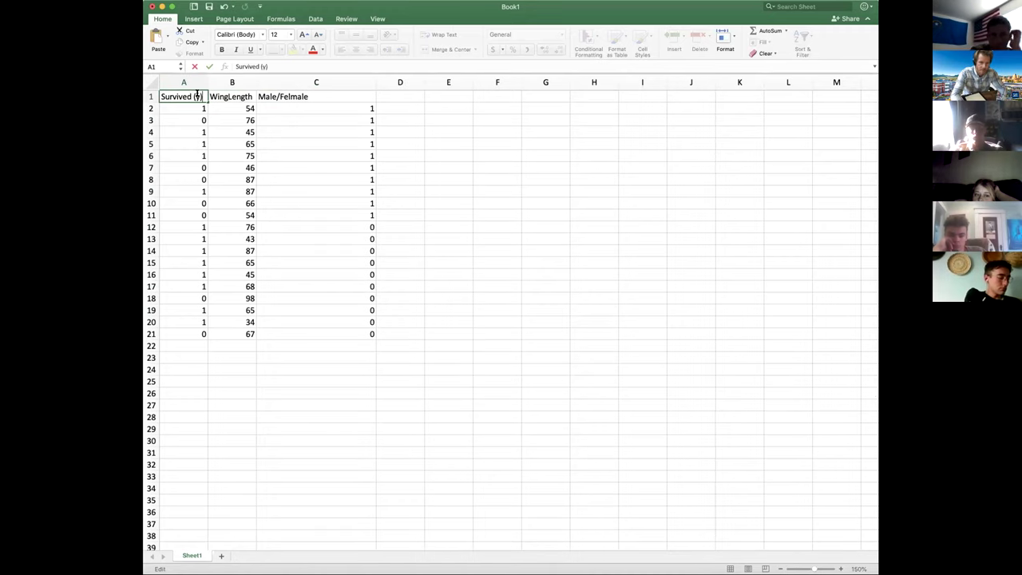
left_click(257, 204)
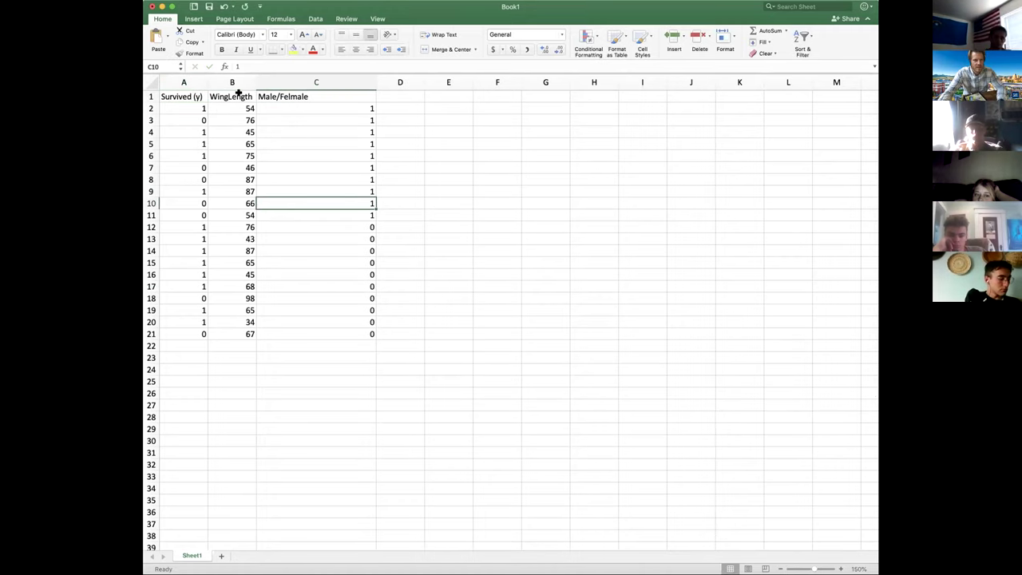
Widen column B and change its header in B1 to "WingLength (x1)"
left_click_drag(254, 79, 278, 79)
left_click(259, 93)
double_click(259, 93)
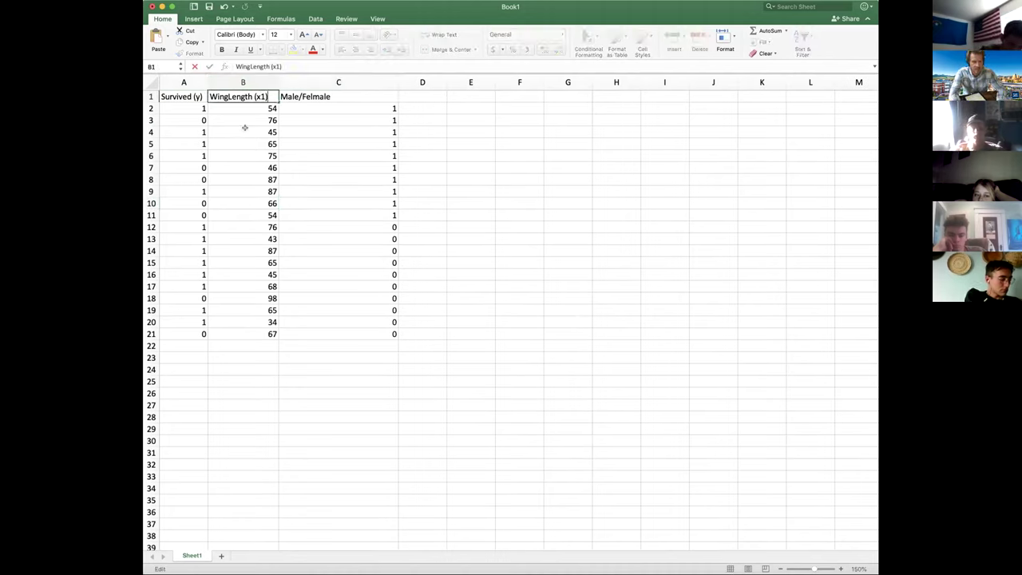
Change the header in C1 to "Male/Felmale (x2)"
left_click(348, 97)
double_click(358, 97)
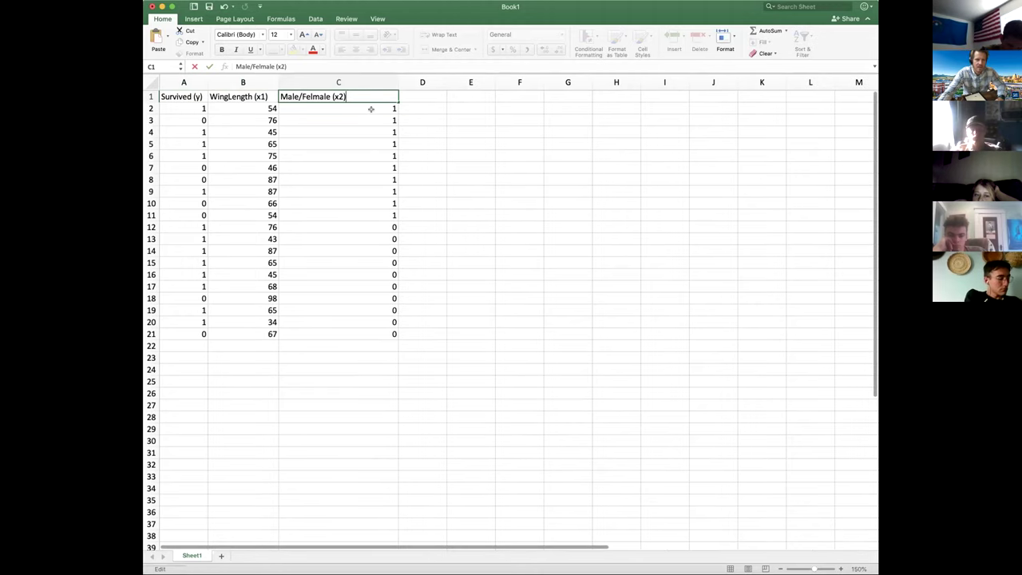
left_click(377, 108)
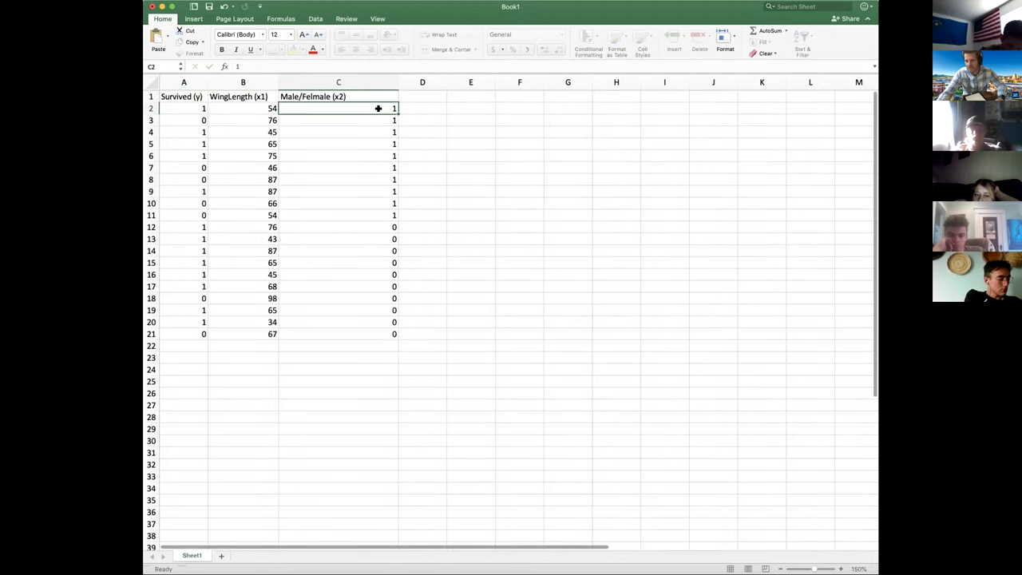
Examine the data table, highlighting the observations coded 1 for Male/Felmale in A2:C11
left_click(333, 335)
left_click(337, 347)
left_click(337, 369)
scroll(192, 116, "down", 1)
left_click(185, 103)
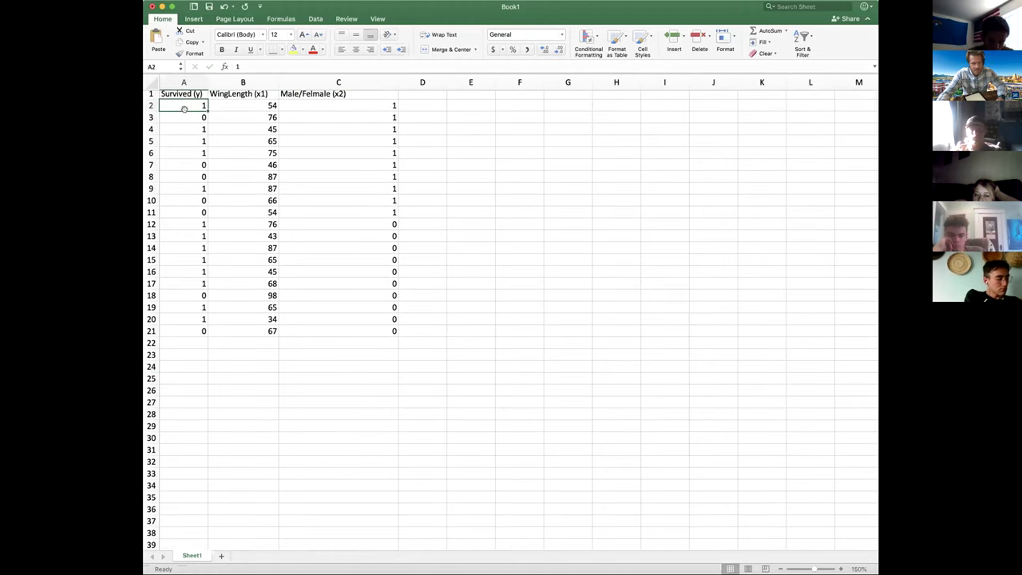
left_click_drag(168, 101, 359, 212)
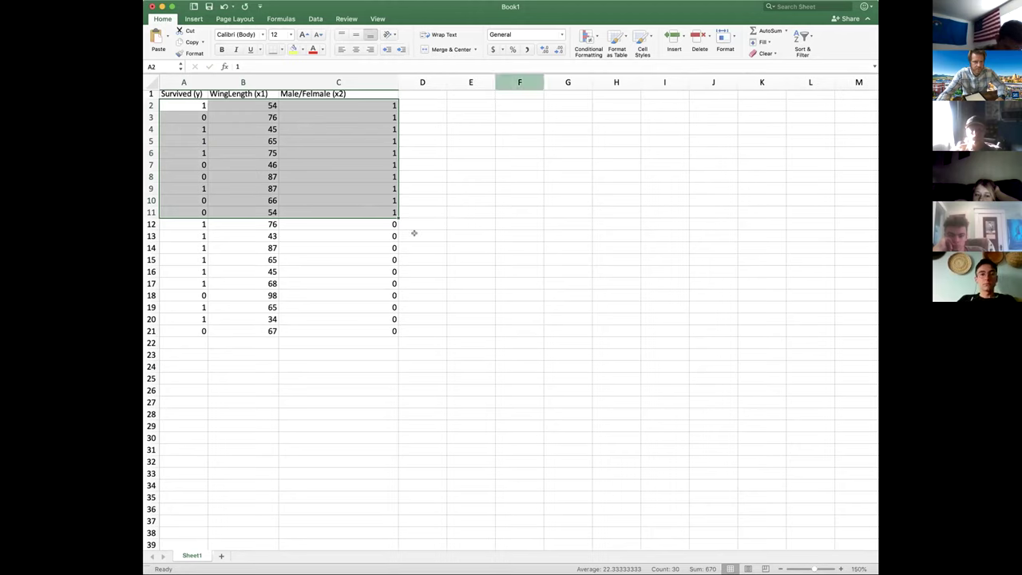
left_click(395, 292)
left_click(402, 360)
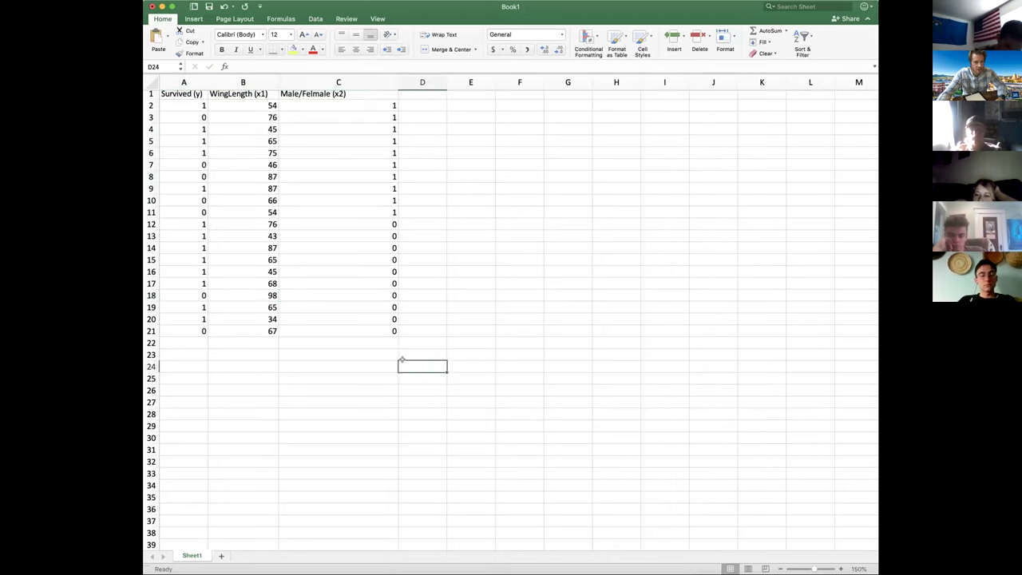
scroll(402, 361, "up", 1)
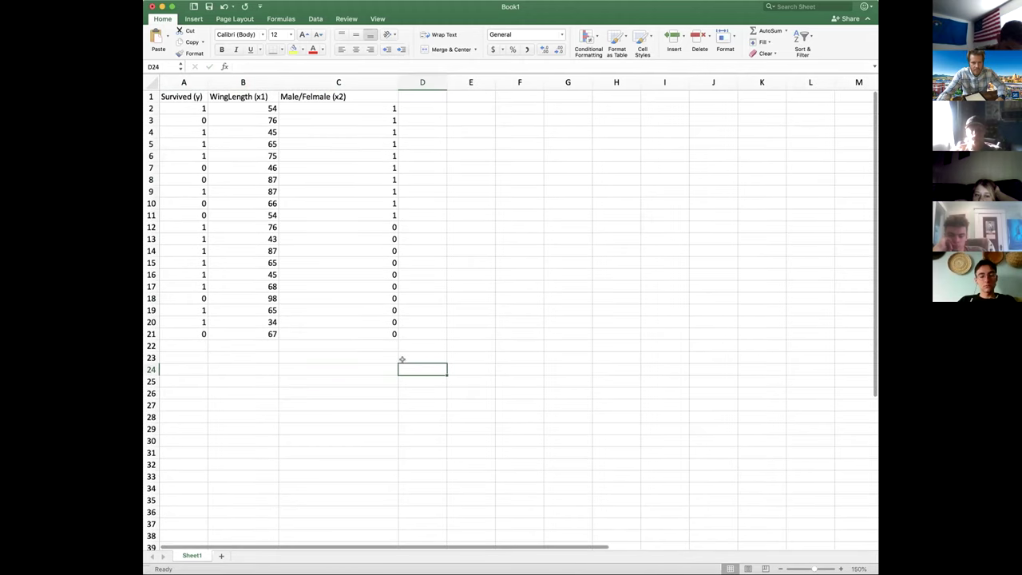